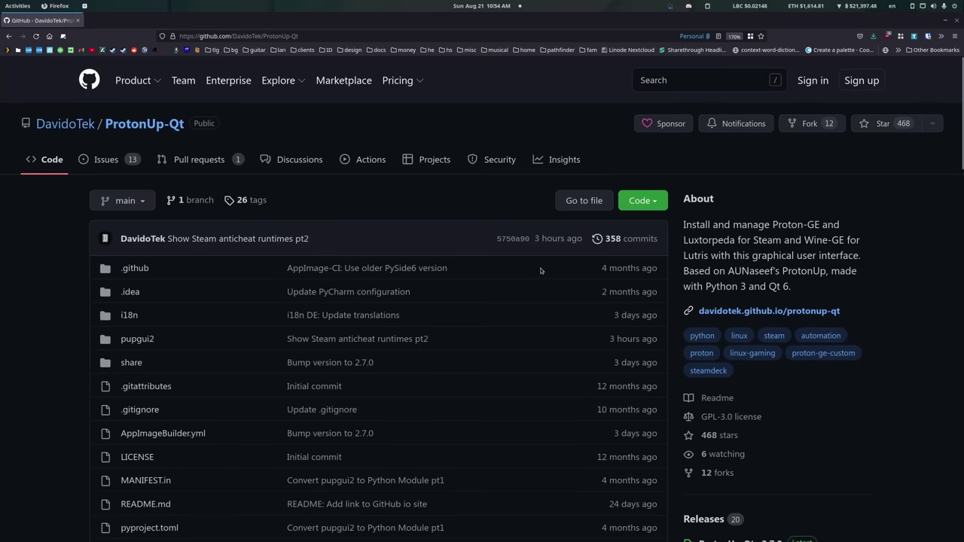
Open the AppImage releases linked in the ProtonUp-Qt README and go through the v2.7.0 release to its downloads
scroll(352, 367, "down", 5)
scroll(352, 367, "down", 3)
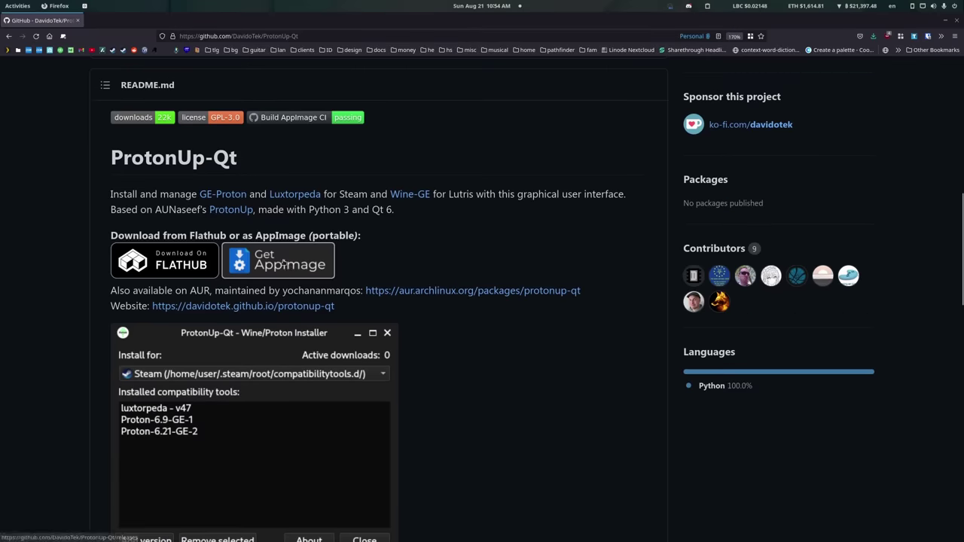
scroll(439, 261, "down", 5)
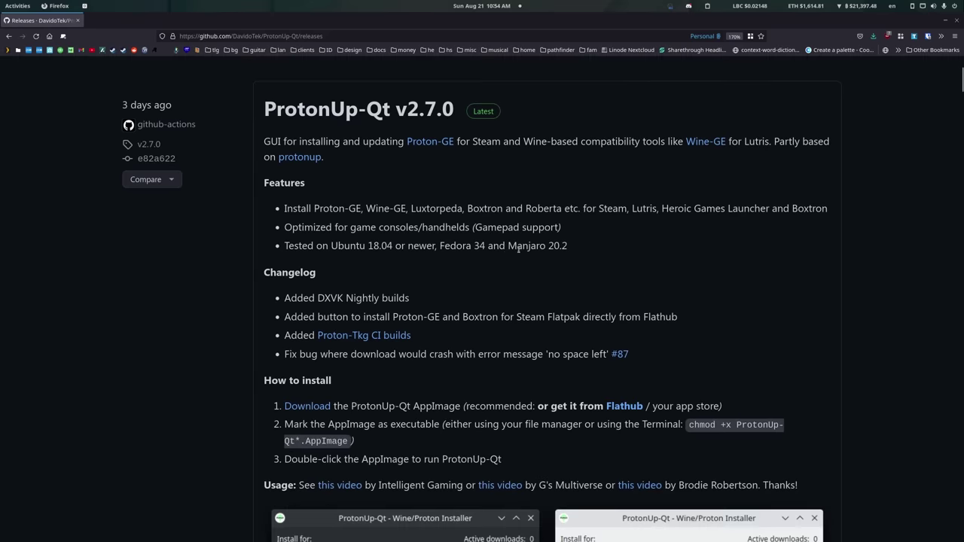
scroll(523, 243, "down", 5)
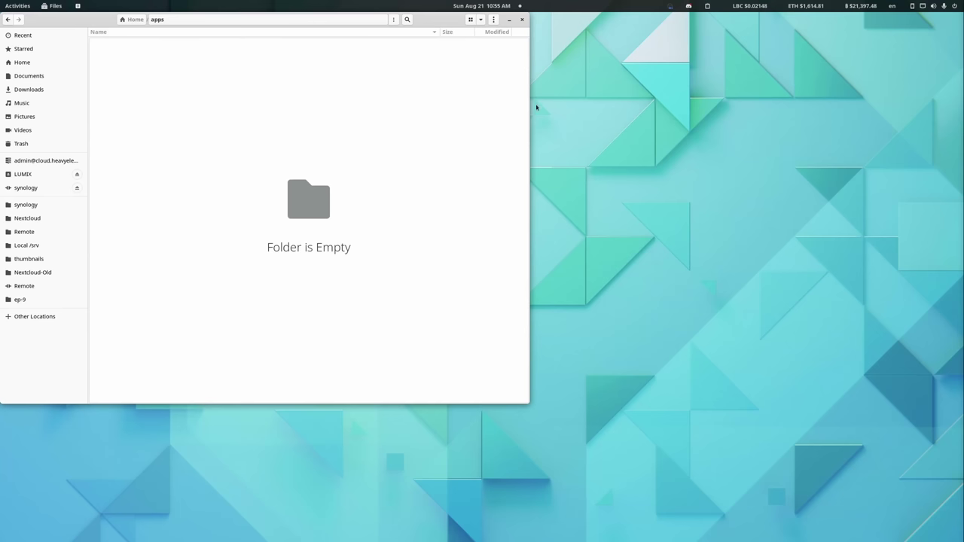
In Files, paste the ProtonUp-Qt-2.7.0-x86_64.AppImage into the apps folder and review the execute permission in its properties
key("ctrl+v")
left_click(309, 156)
right_click(185, 48)
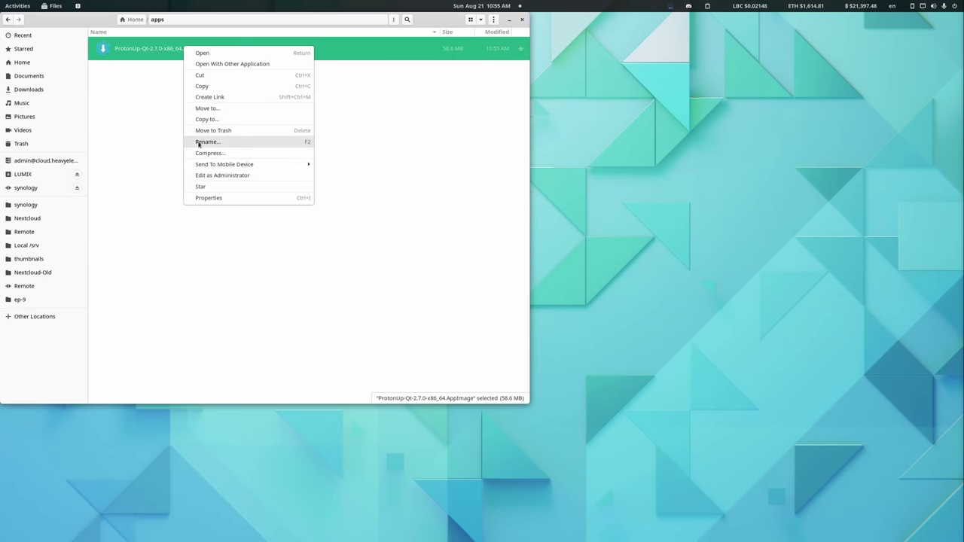
left_click(207, 198)
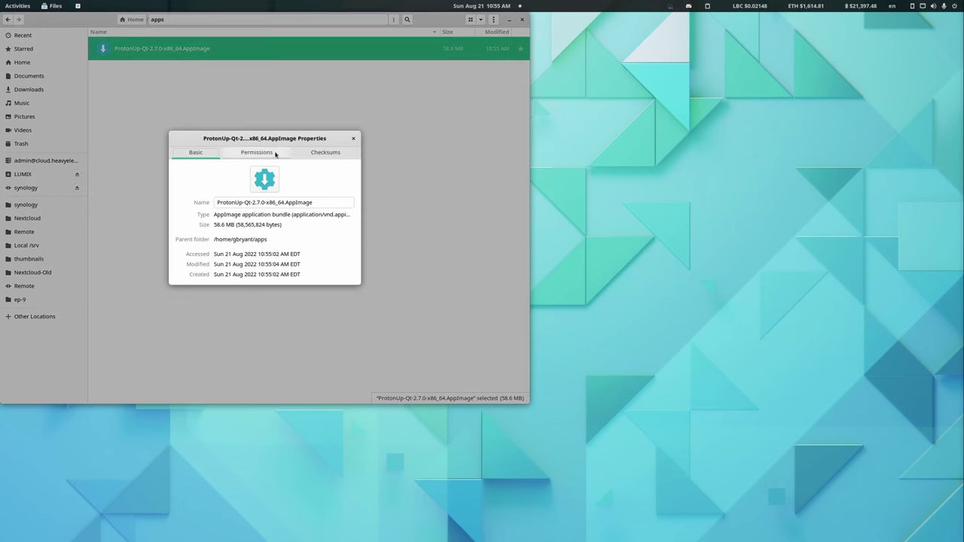
left_click(273, 153)
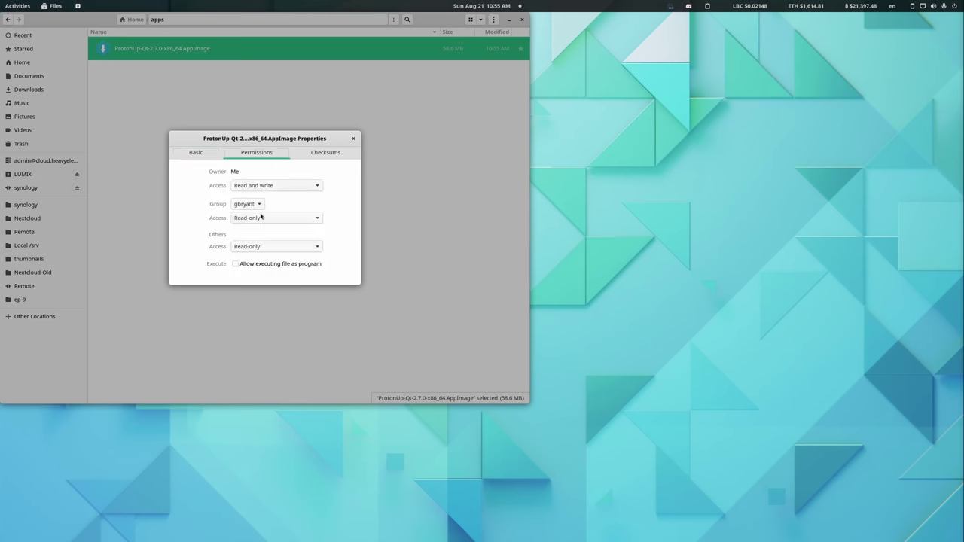
left_click(354, 139)
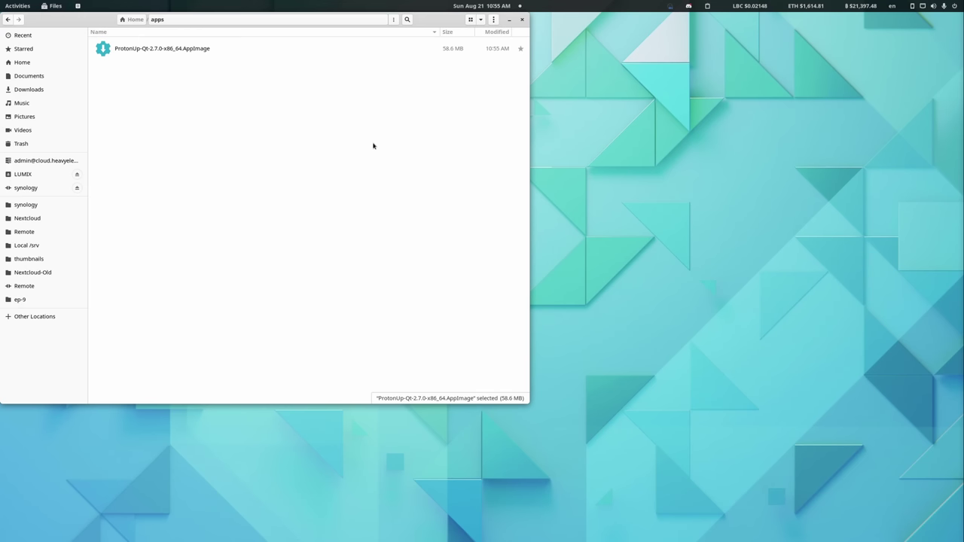
right_click(359, 166)
left_click(406, 238)
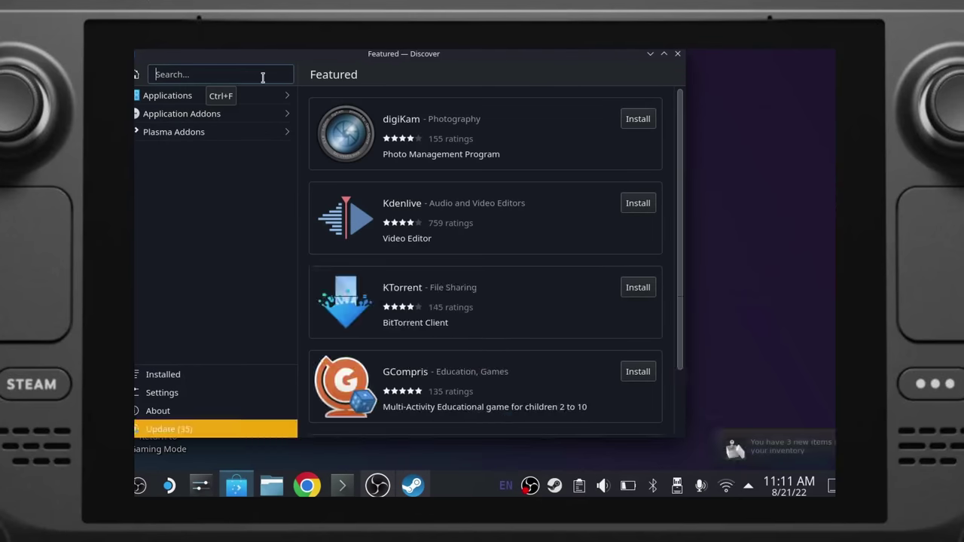
In Discover, search for protonup-qt and open the ProtonUp-Qt application entry
left_click(262, 77)
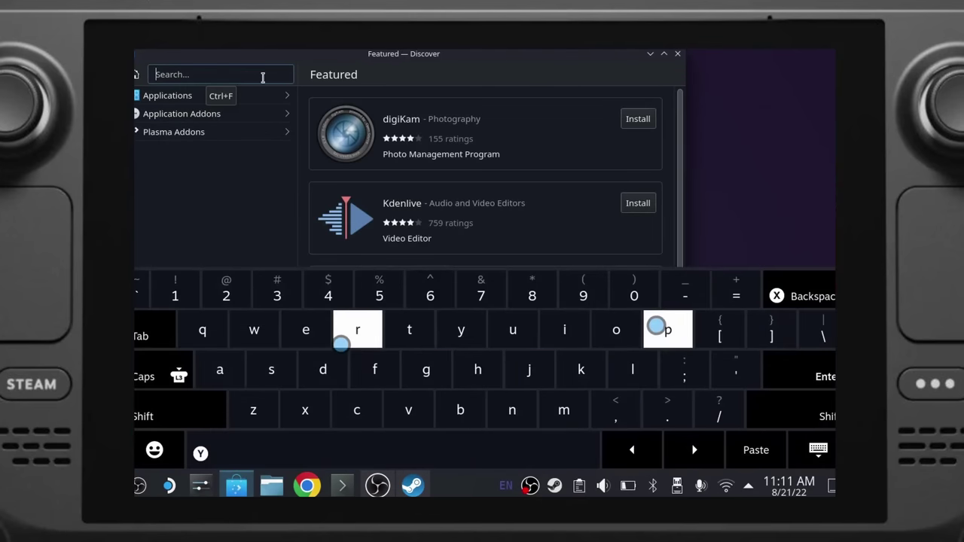
type("protonup-qt")
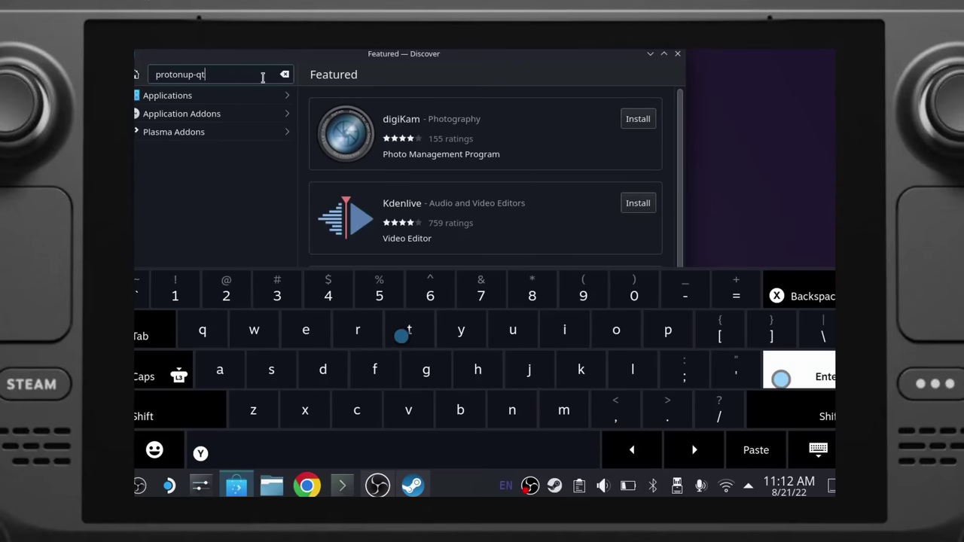
key("Return")
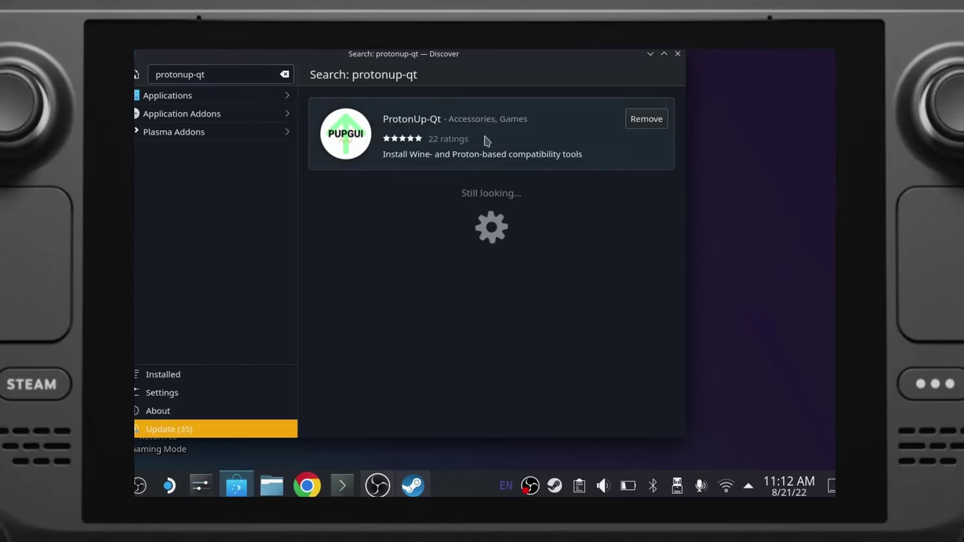
left_click(508, 151)
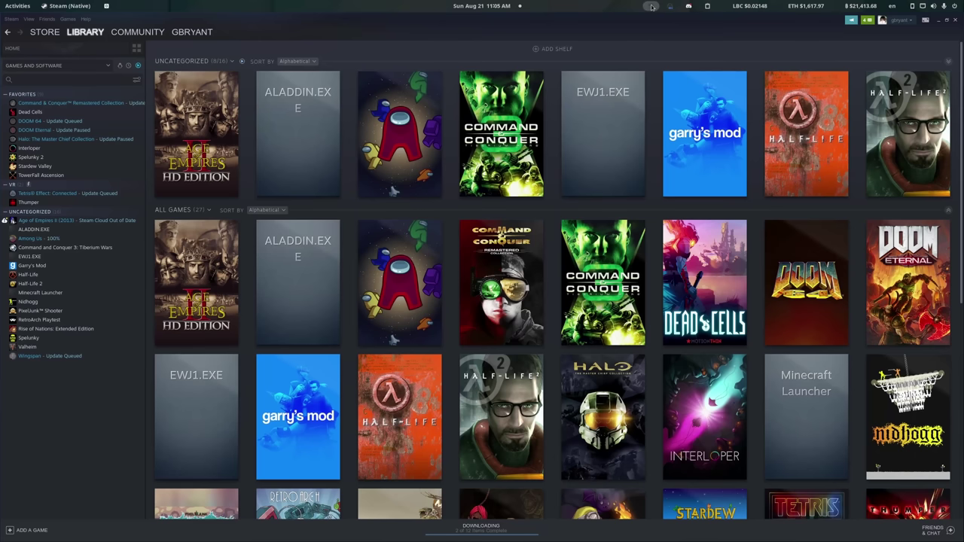
Exit the running Steam client completely
left_click(652, 6)
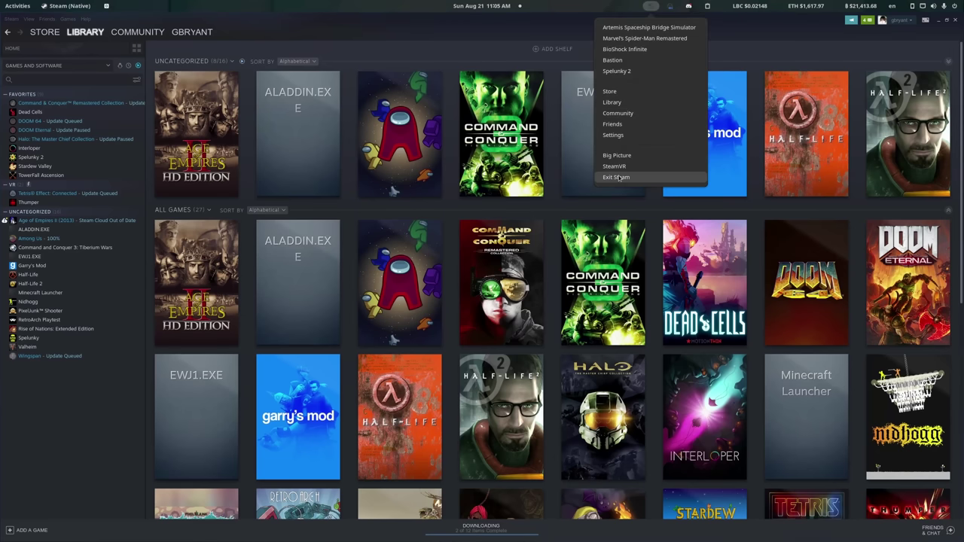
left_click(646, 181)
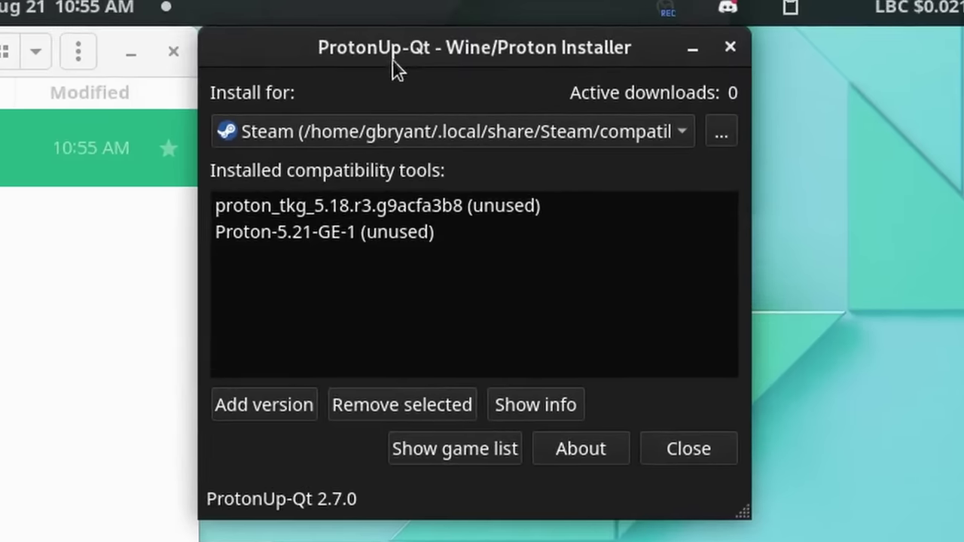
Minimise the file manager and examine the available install targets in ProtonUp-Qt, leaving Steam as the chosen one
left_click(129, 57)
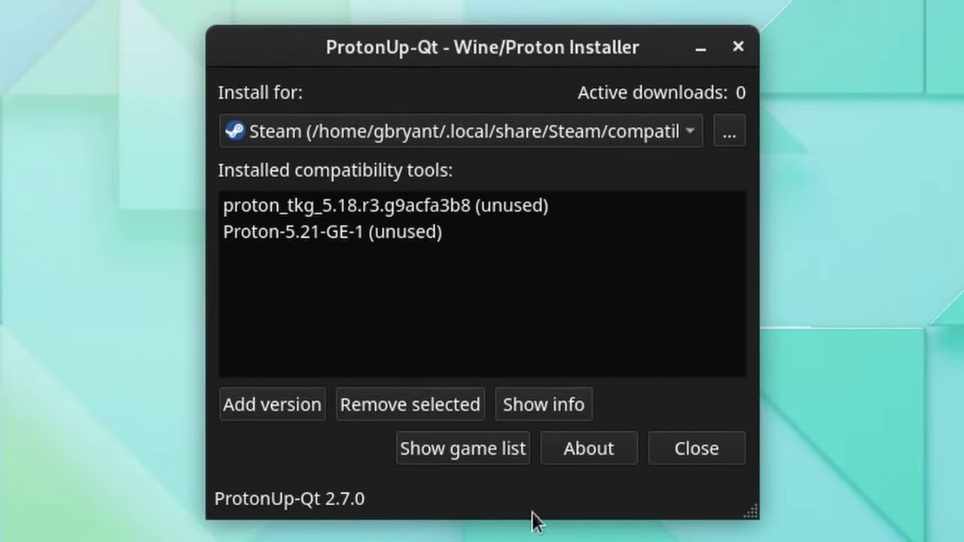
left_click(505, 132)
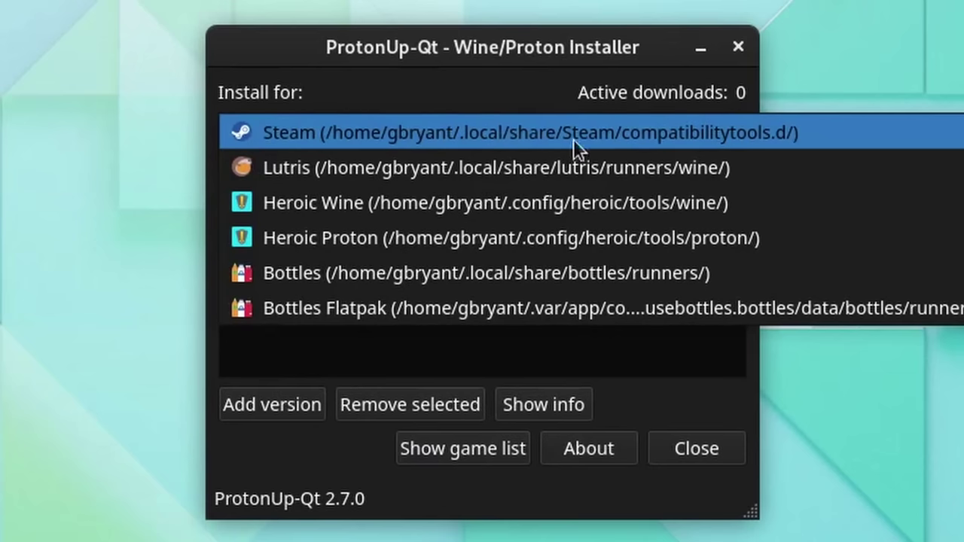
left_click(418, 85)
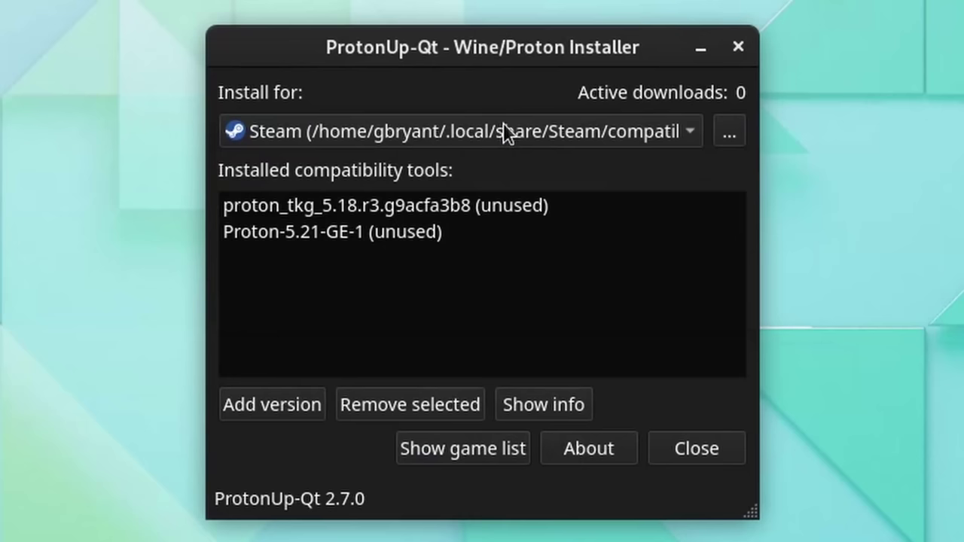
left_click(501, 129)
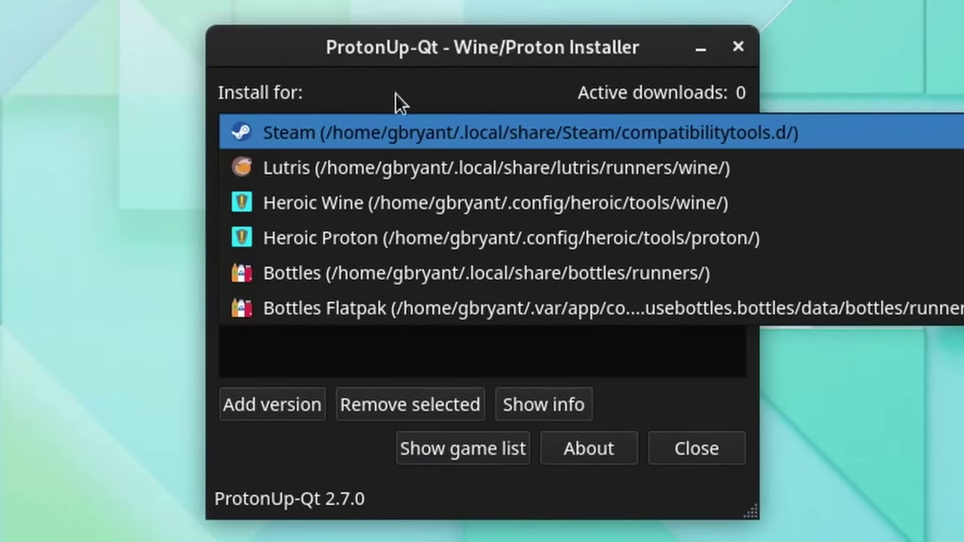
left_click(489, 45)
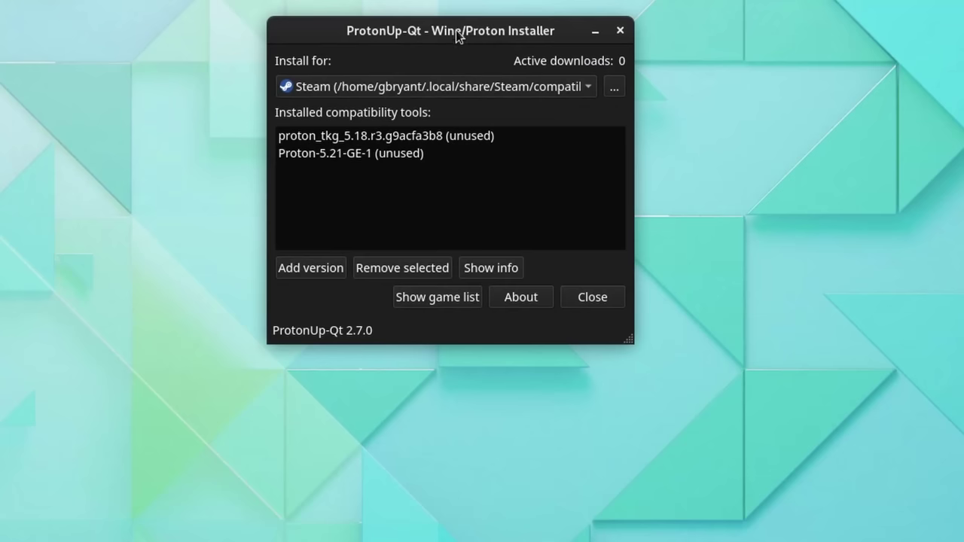
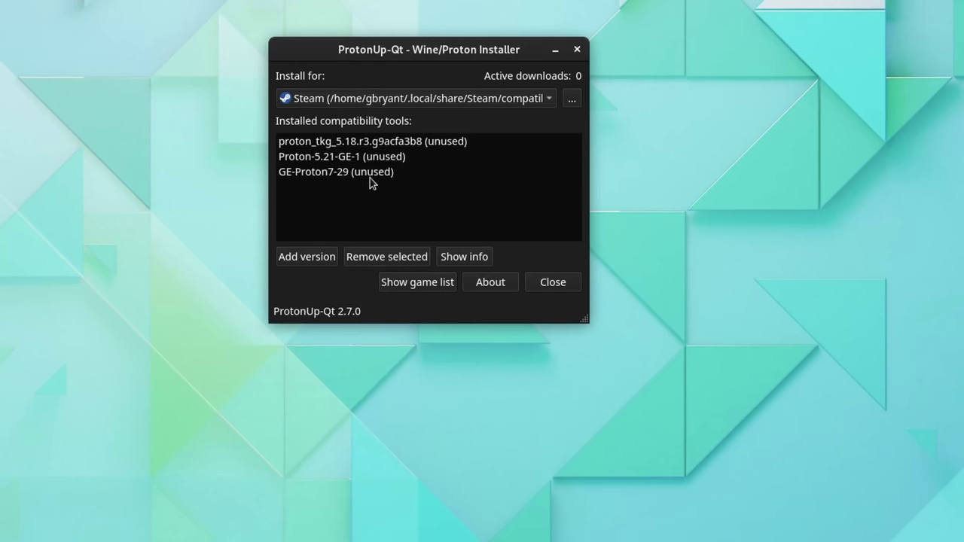
Select the installed GE-Proton7-29 tool and look through the game list with its compatibility tools and Deck ratings
left_click(348, 178)
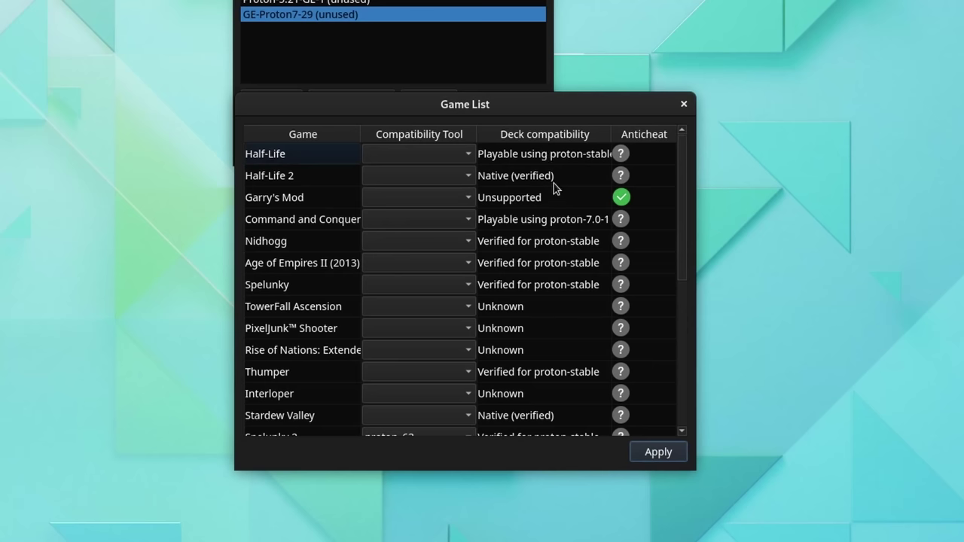
scroll(561, 196, "down", 4)
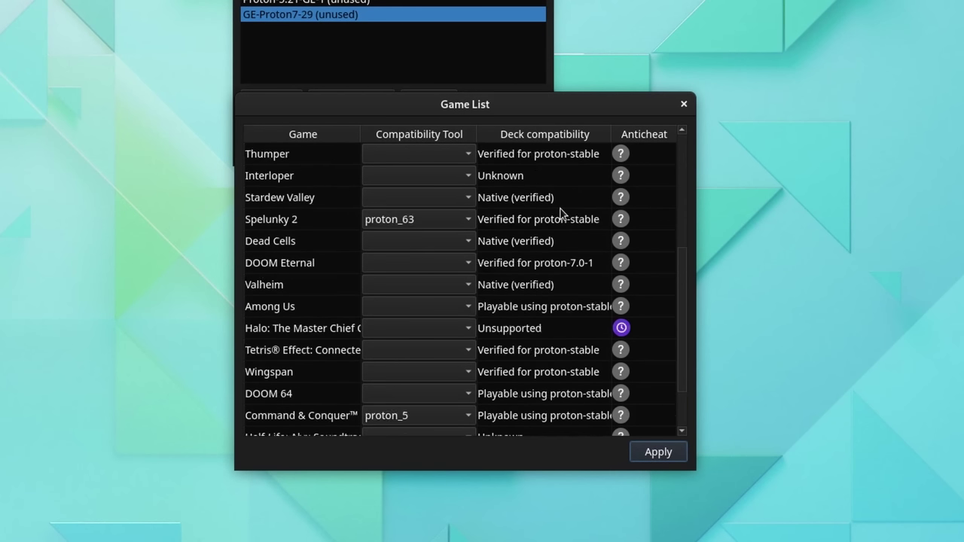
scroll(561, 213, "down", 1)
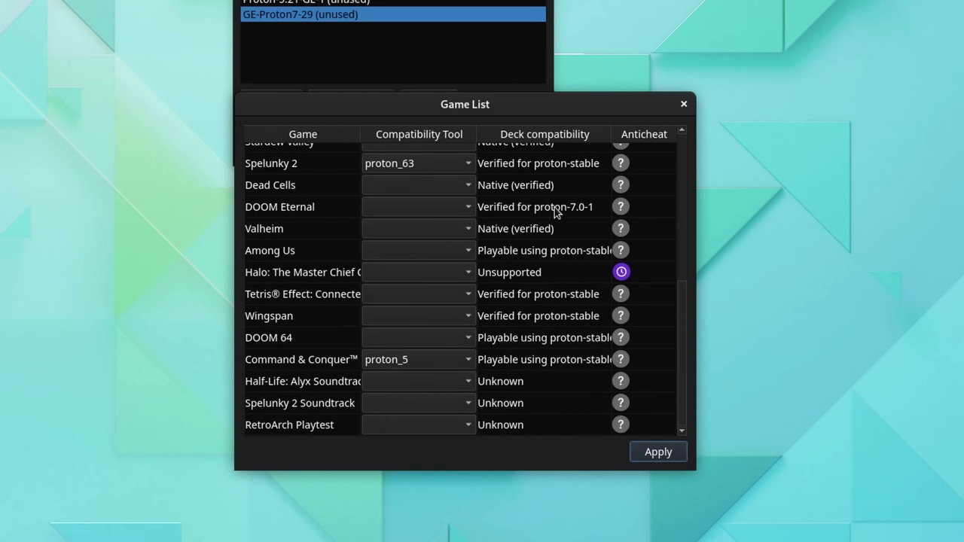
Choose GE-Proton7-29 as the compatibility tool for the Command & Conquer™ entry in the game list
left_click(461, 280)
left_click(504, 271)
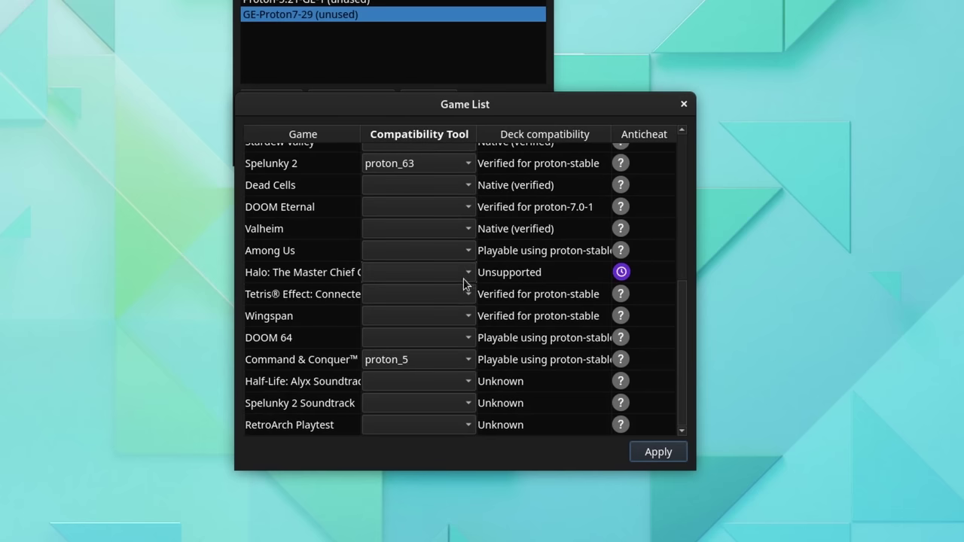
left_click(461, 363)
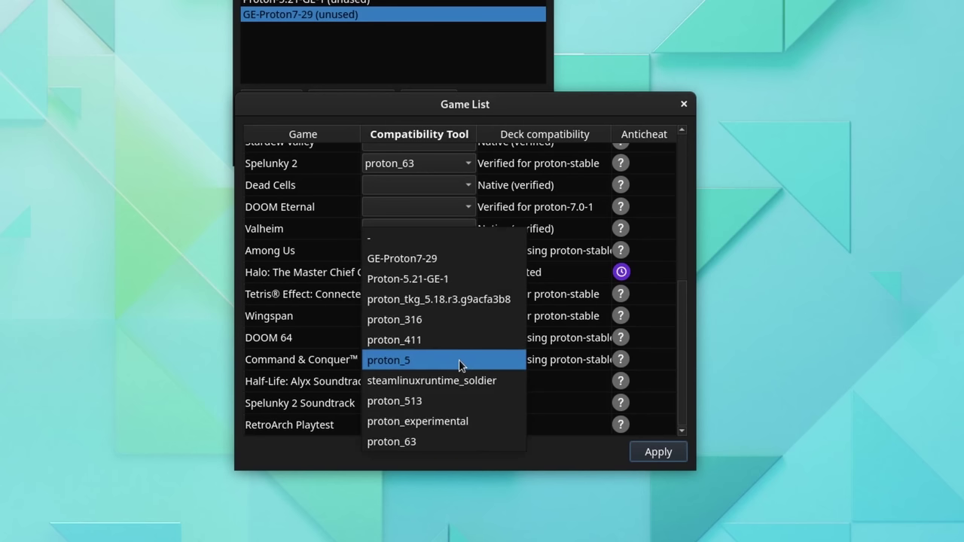
left_click(461, 260)
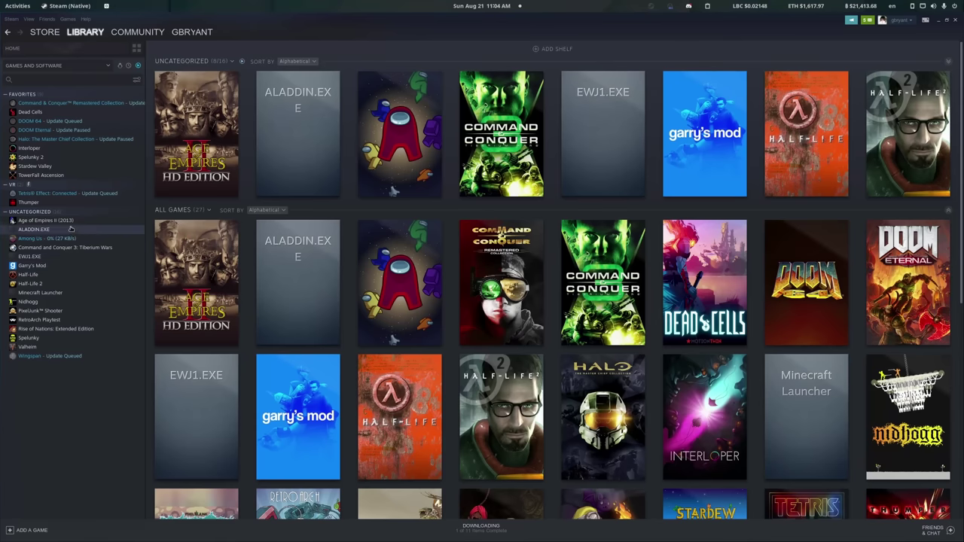
In Steam, force Age of Empires II (2013) to use the GE-Proton7-29 compatibility tool and close its properties
right_click(54, 220)
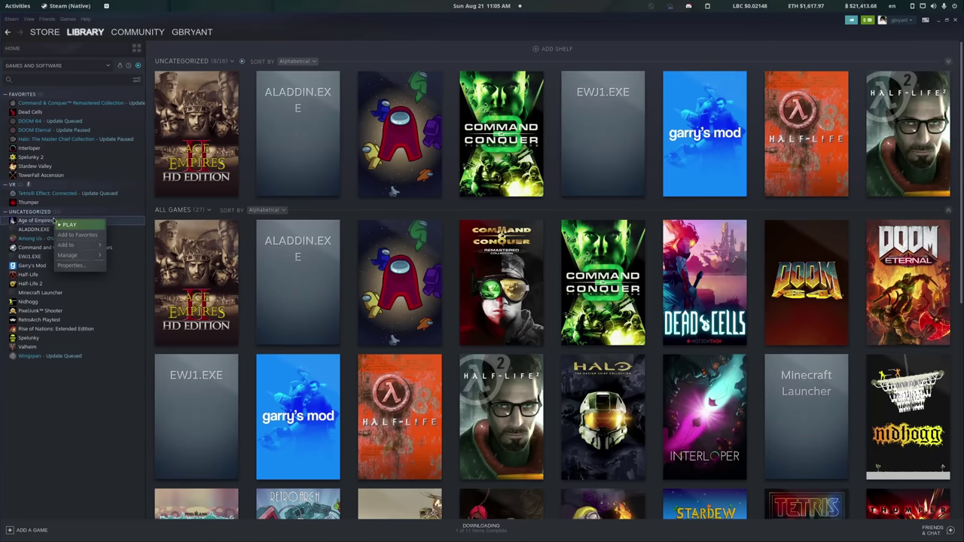
left_click(75, 267)
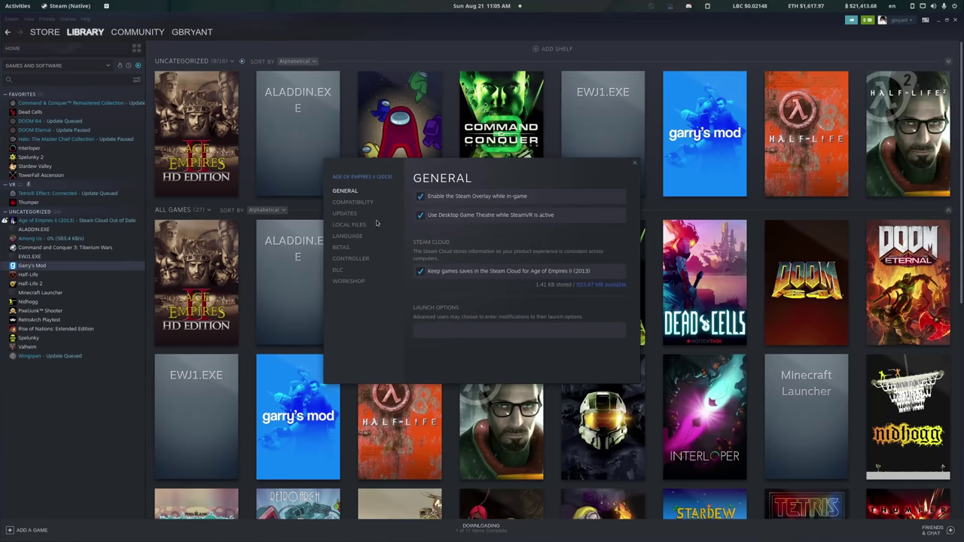
left_click(352, 201)
left_click(420, 196)
left_click(465, 217)
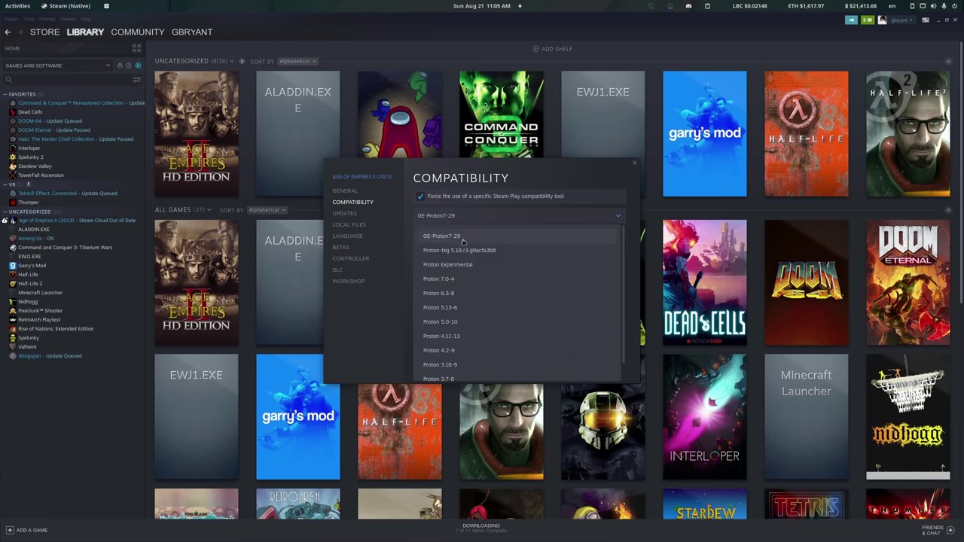
left_click(469, 237)
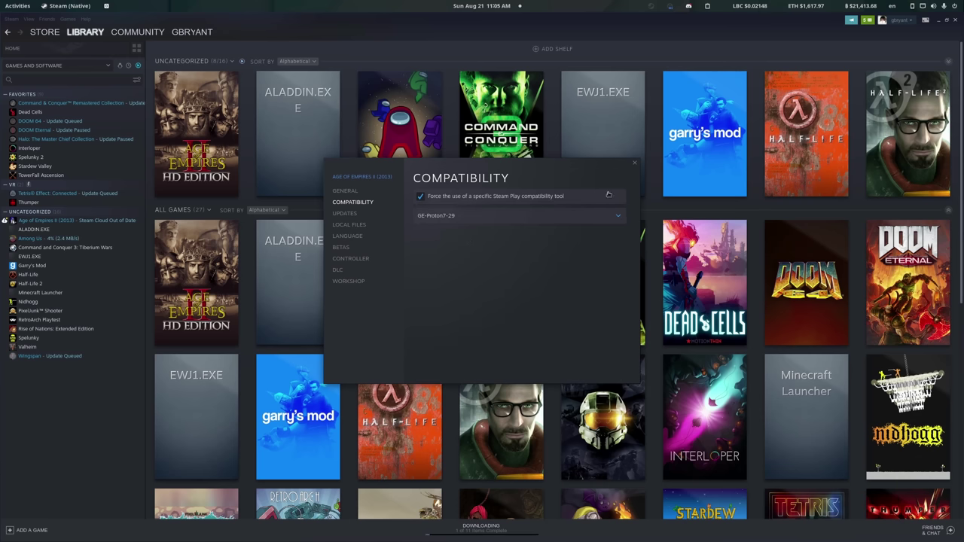
left_click(635, 164)
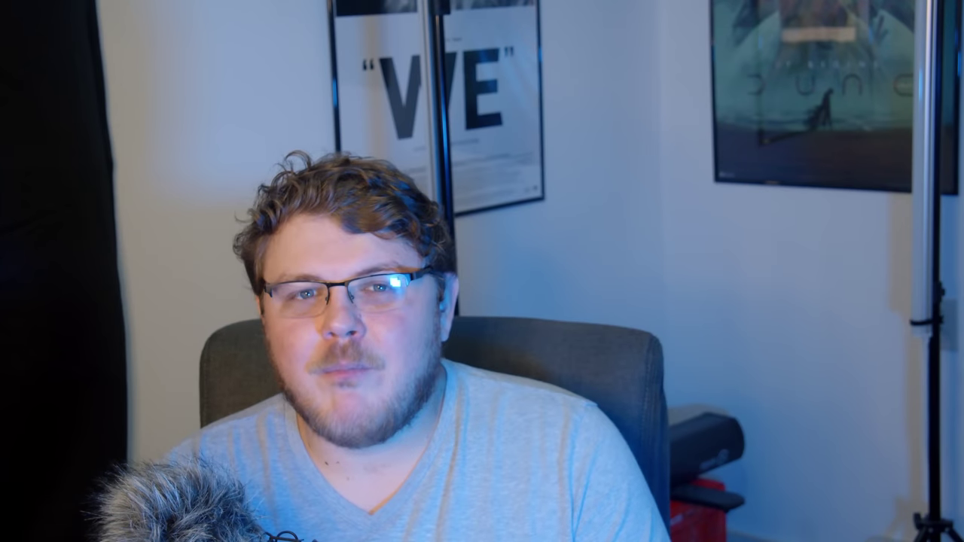